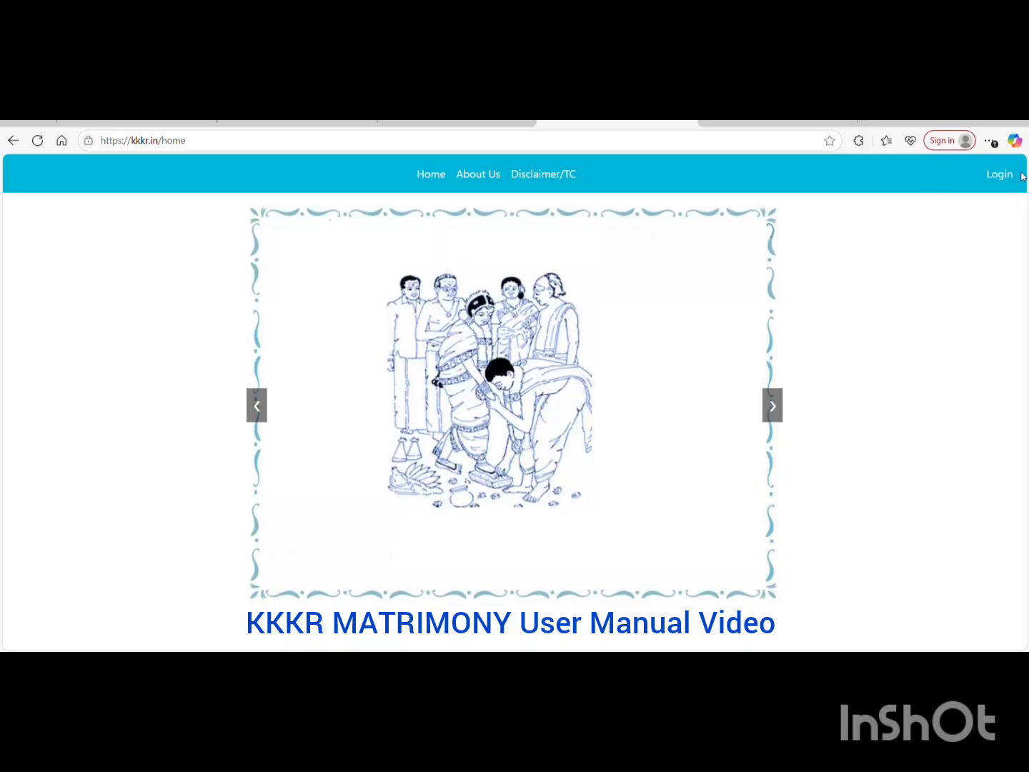
# Log in to the matrimony site with the prefilled credentials, accepting the terms and conditions
pyautogui.click(1014, 180)
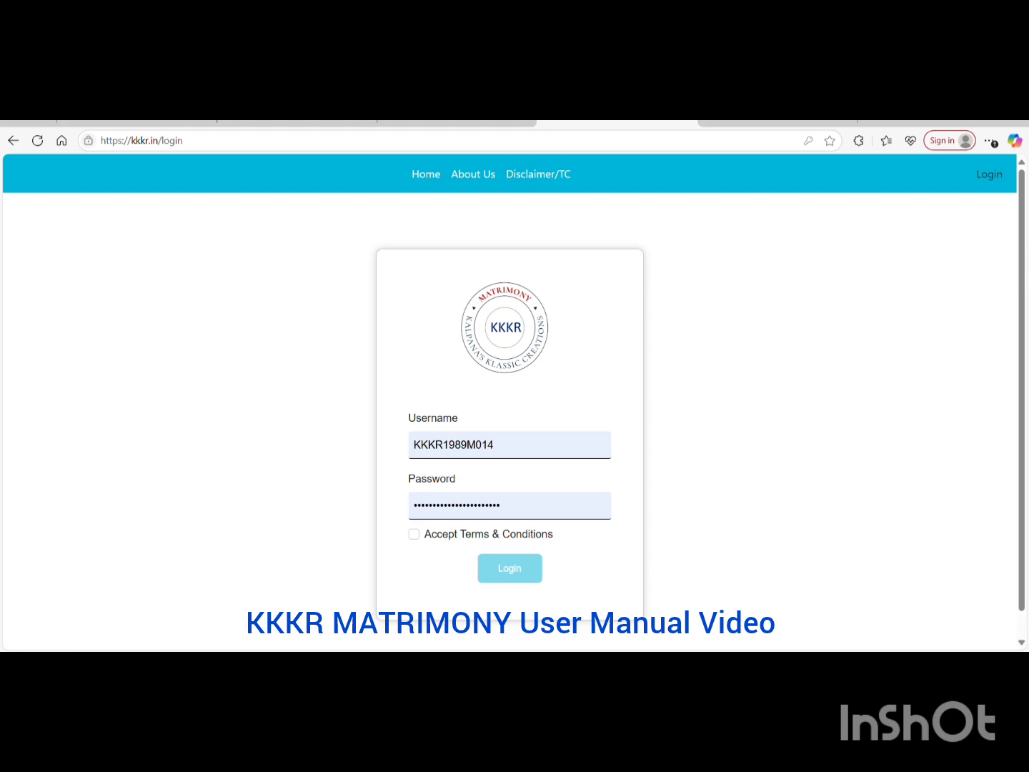
pyautogui.click(414, 534)
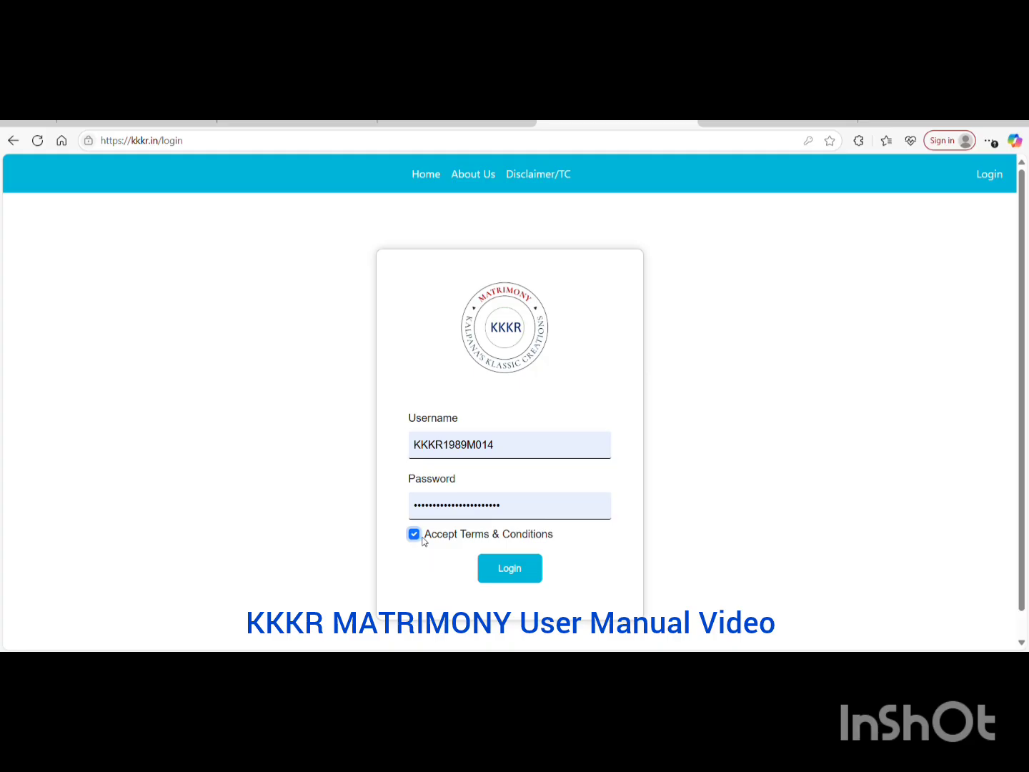
pyautogui.click(519, 570)
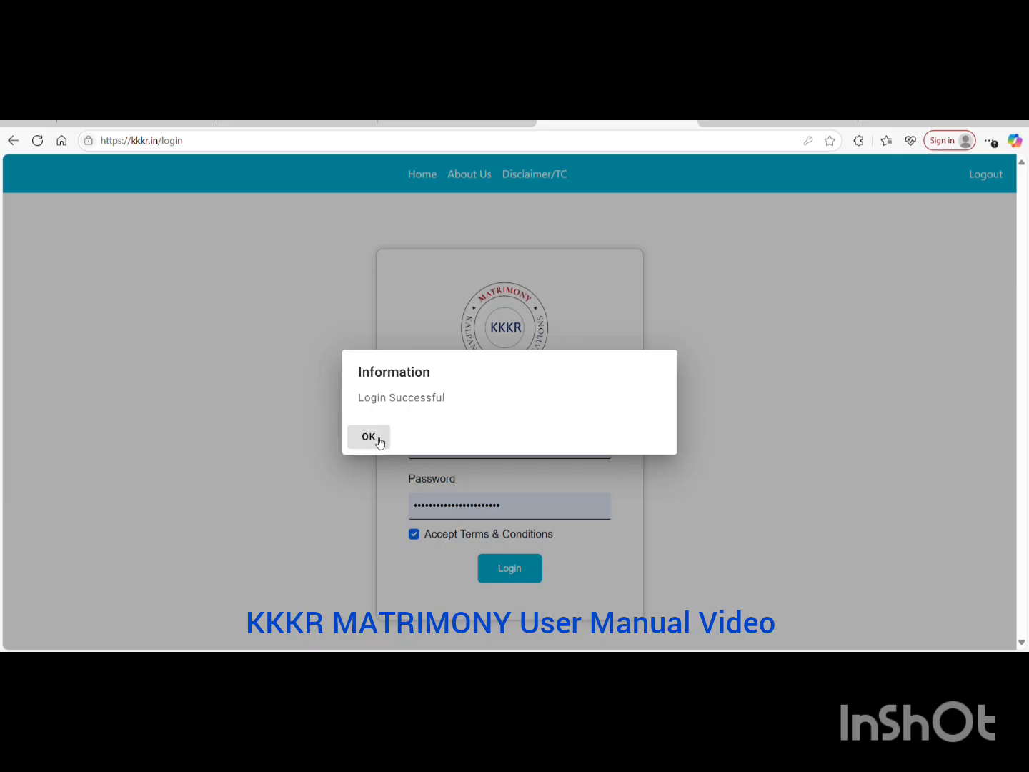
pyautogui.click(376, 441)
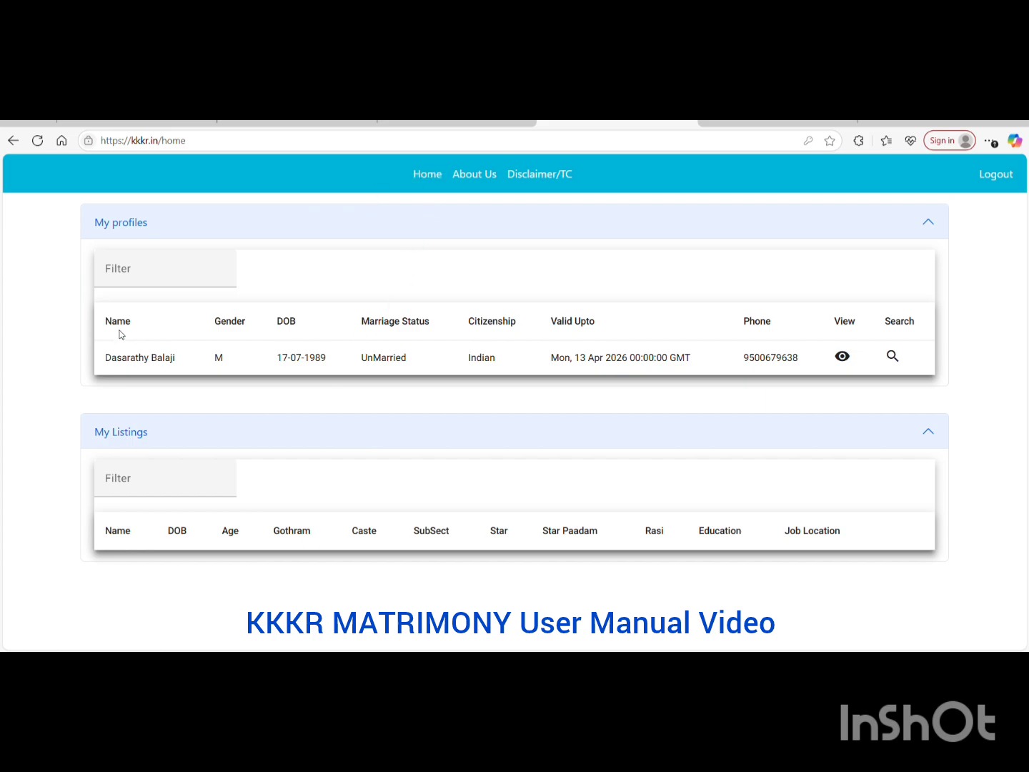
# View the account's own profile under My profiles and review its details from Personal Details through Contact Information
pyautogui.moveTo(106, 359); pyautogui.dragTo(179, 362)
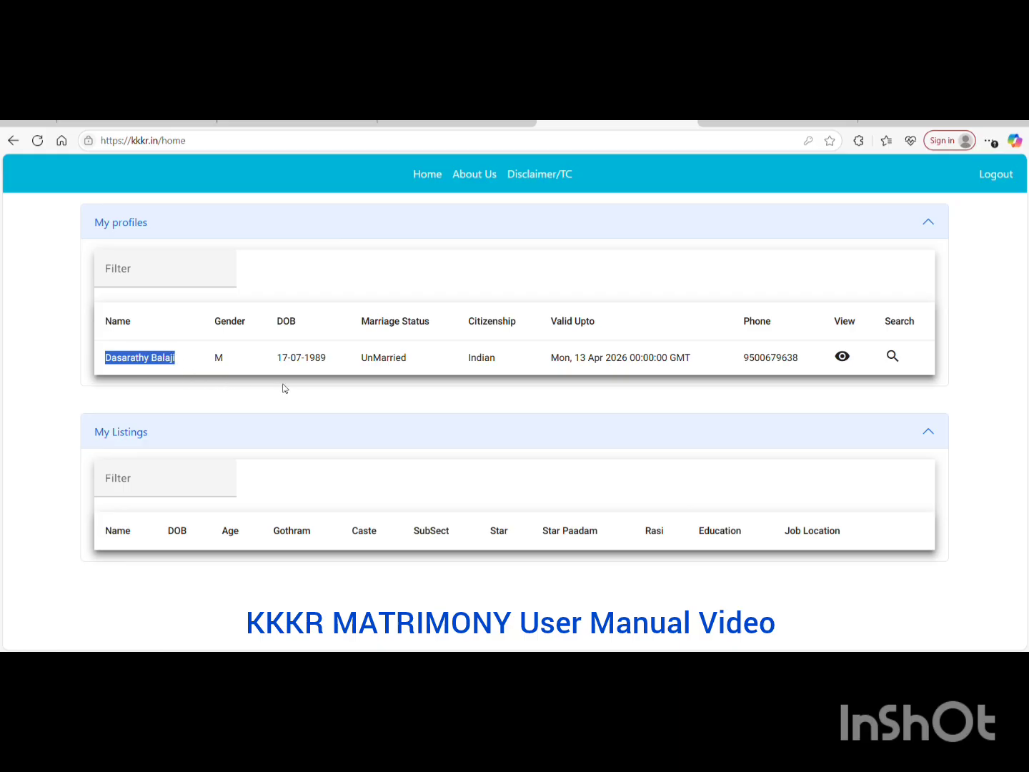
pyautogui.click(843, 358)
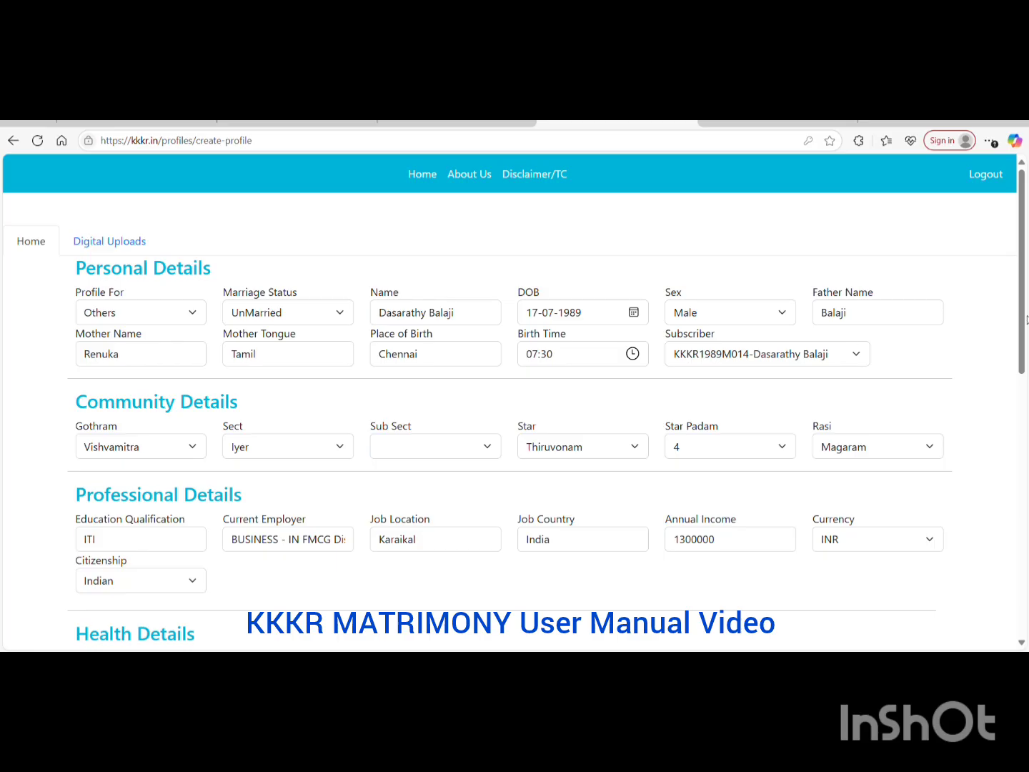
pyautogui.moveTo(1025, 322); pyautogui.dragTo(1022, 584)
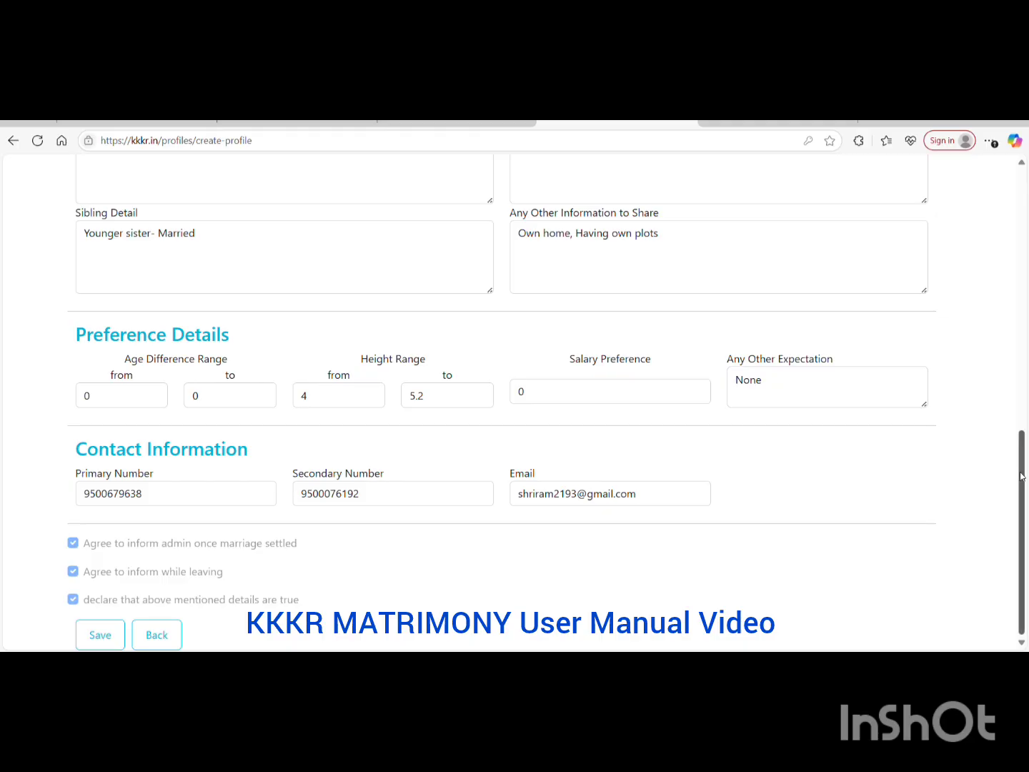
pyautogui.moveTo(1016, 477); pyautogui.dragTo(1022, 221)
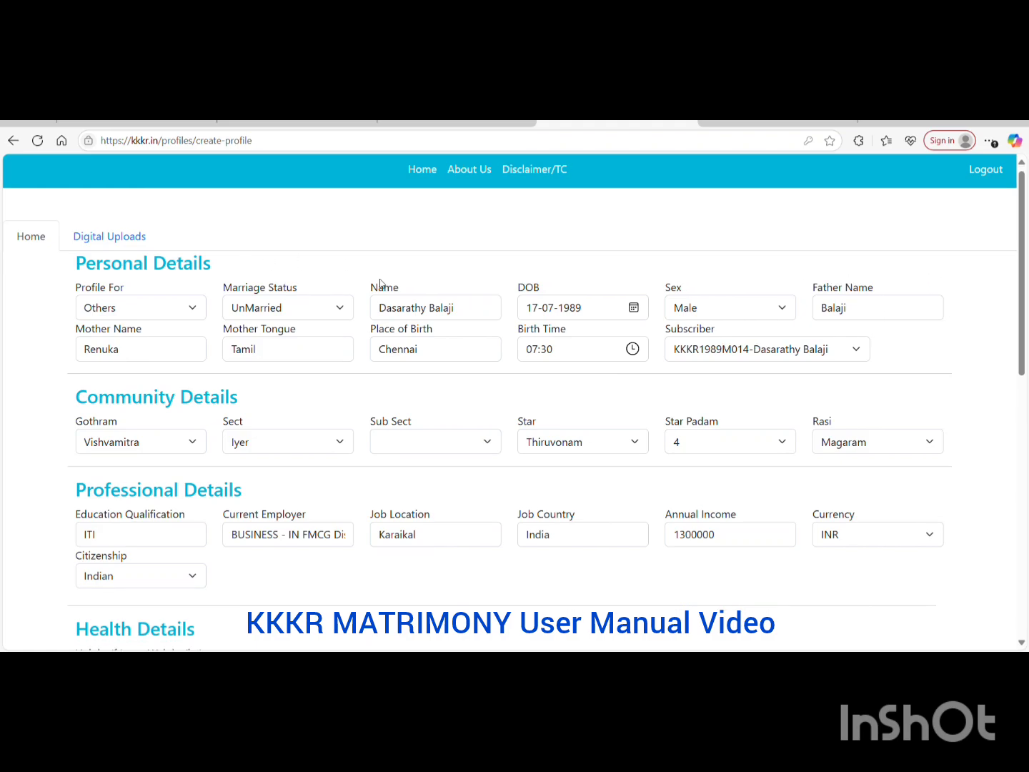
pyautogui.scroll(-8, 380, 286)
pyautogui.scroll(10, 380, 286)
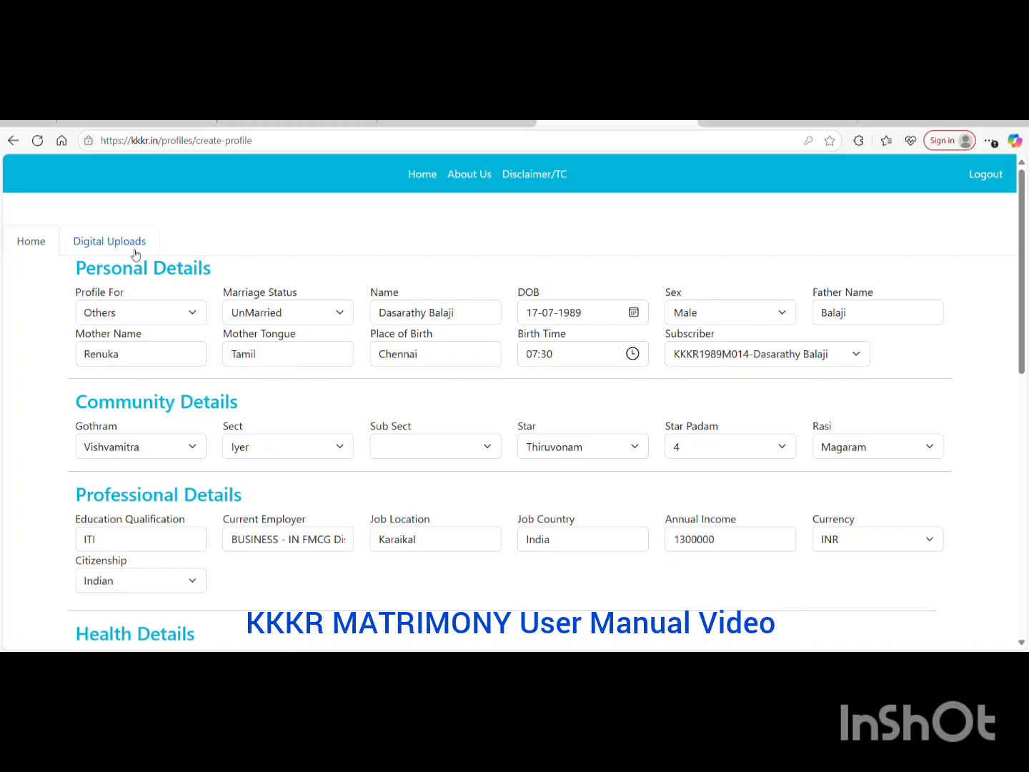
# Check the profile's Digital Uploads section, then return from the profile to the My profiles overview
pyautogui.click(133, 246)
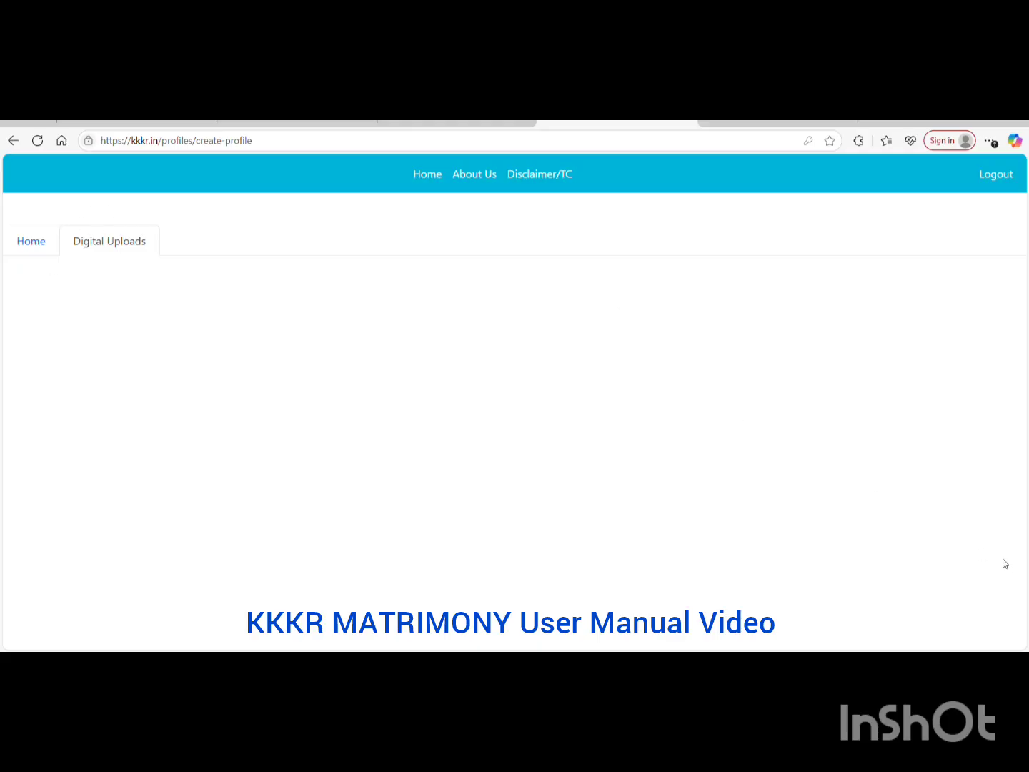
pyautogui.click(31, 240)
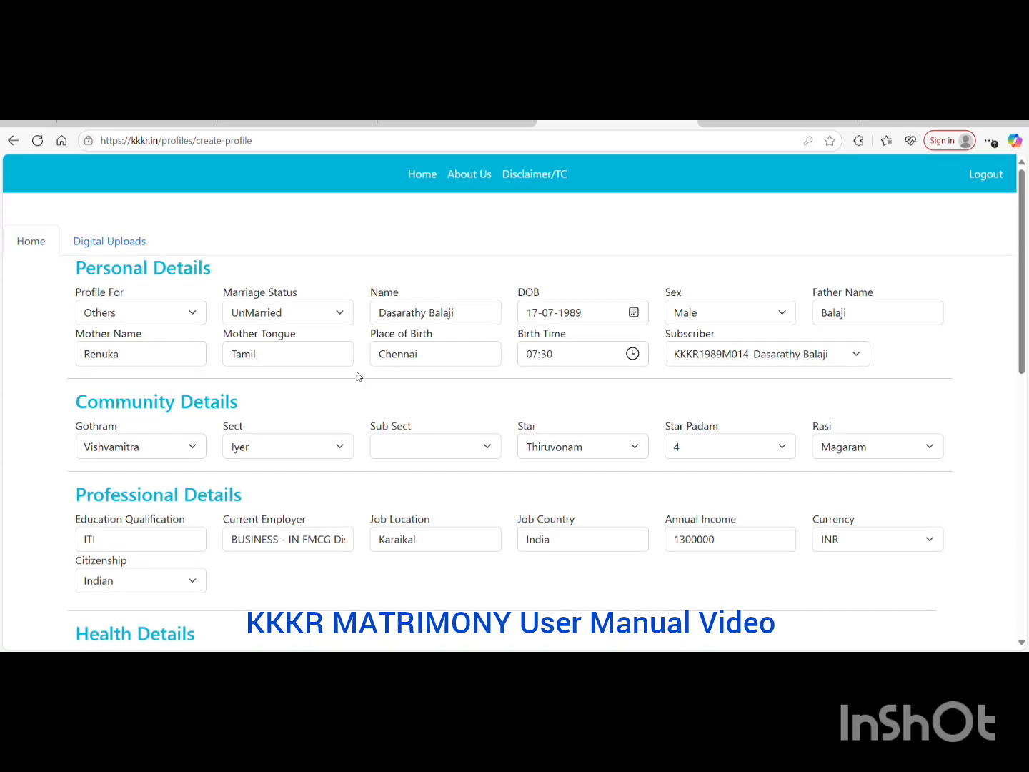
pyautogui.scroll(-15, 509, 432)
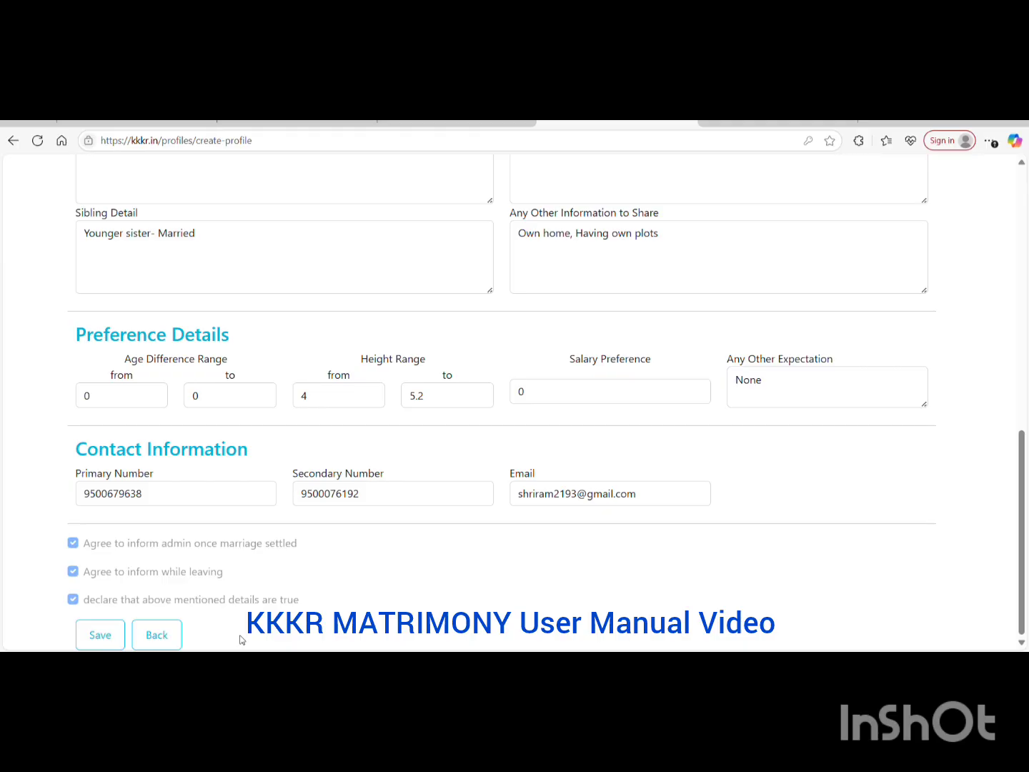
pyautogui.click(158, 638)
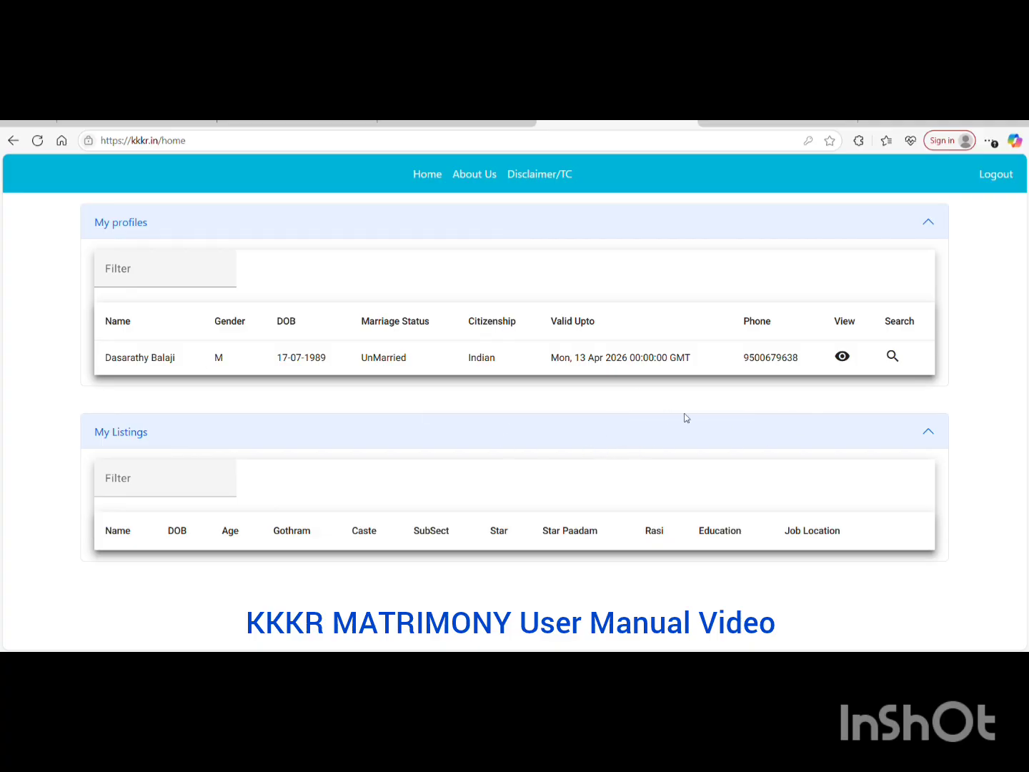
# Search for matches to the account's own profile and clear the preset height range
pyautogui.click(892, 357)
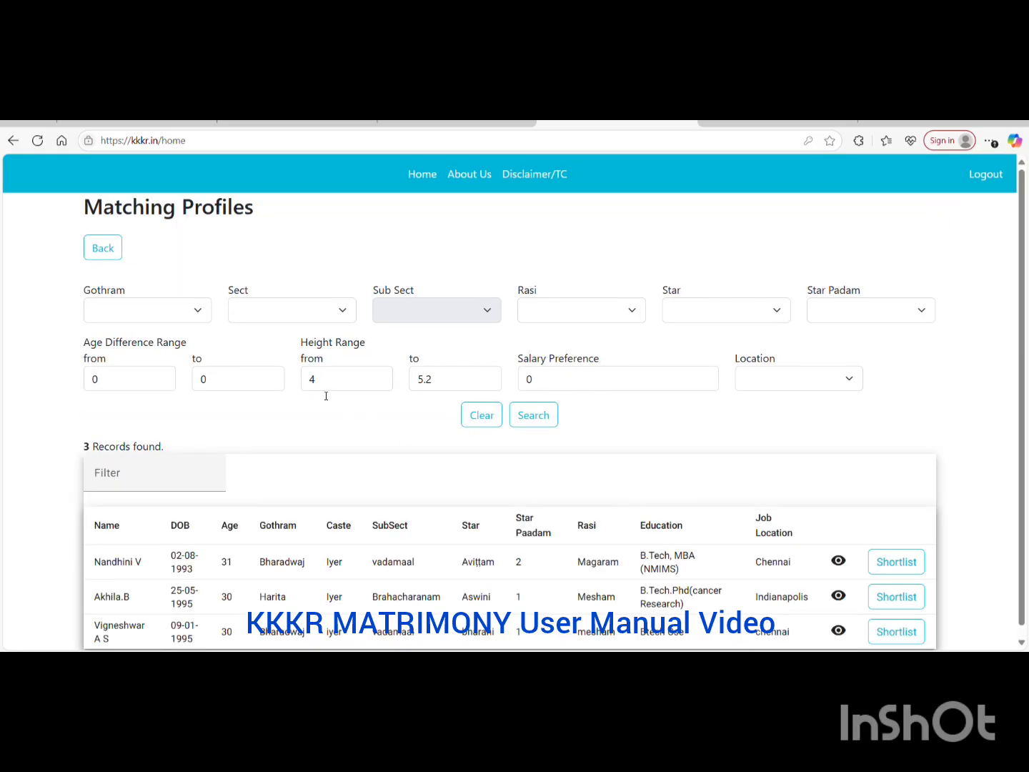
pyautogui.scroll(-1, 638, 441)
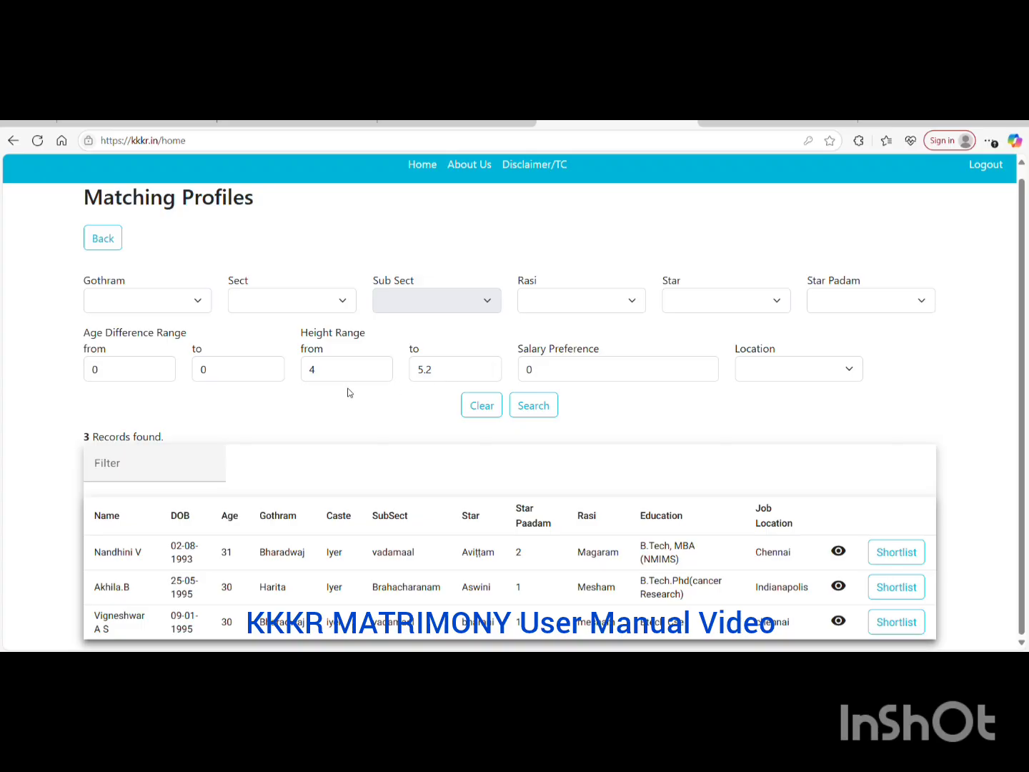
pyautogui.scroll(1, 378, 401)
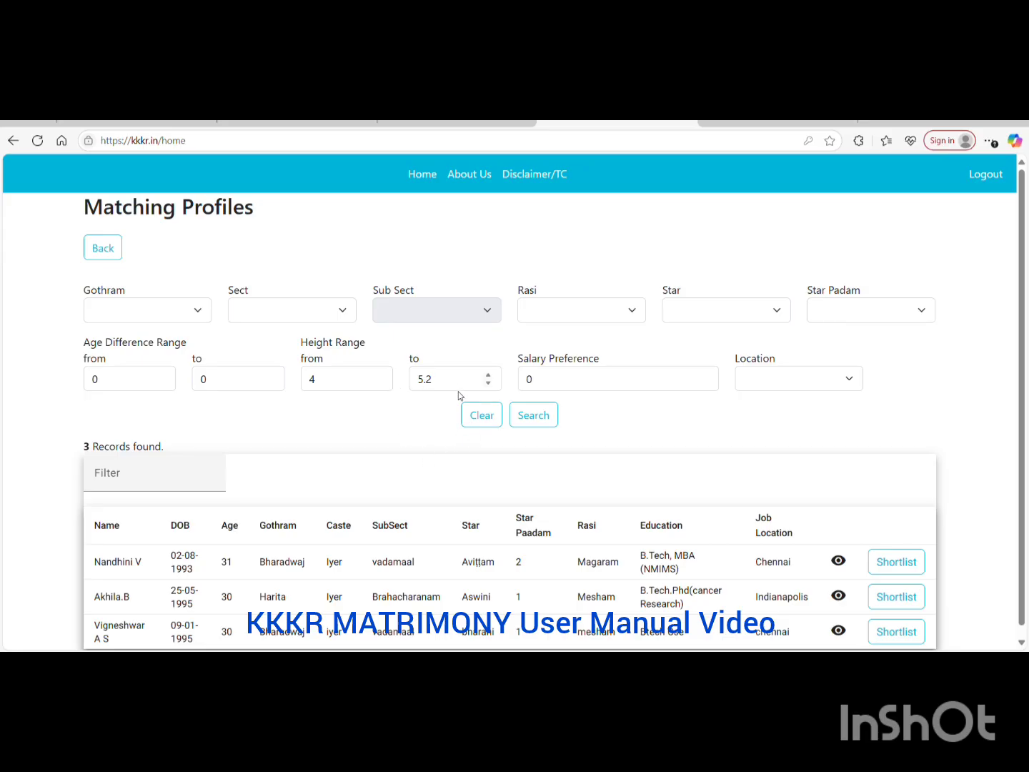
pyautogui.click(481, 421)
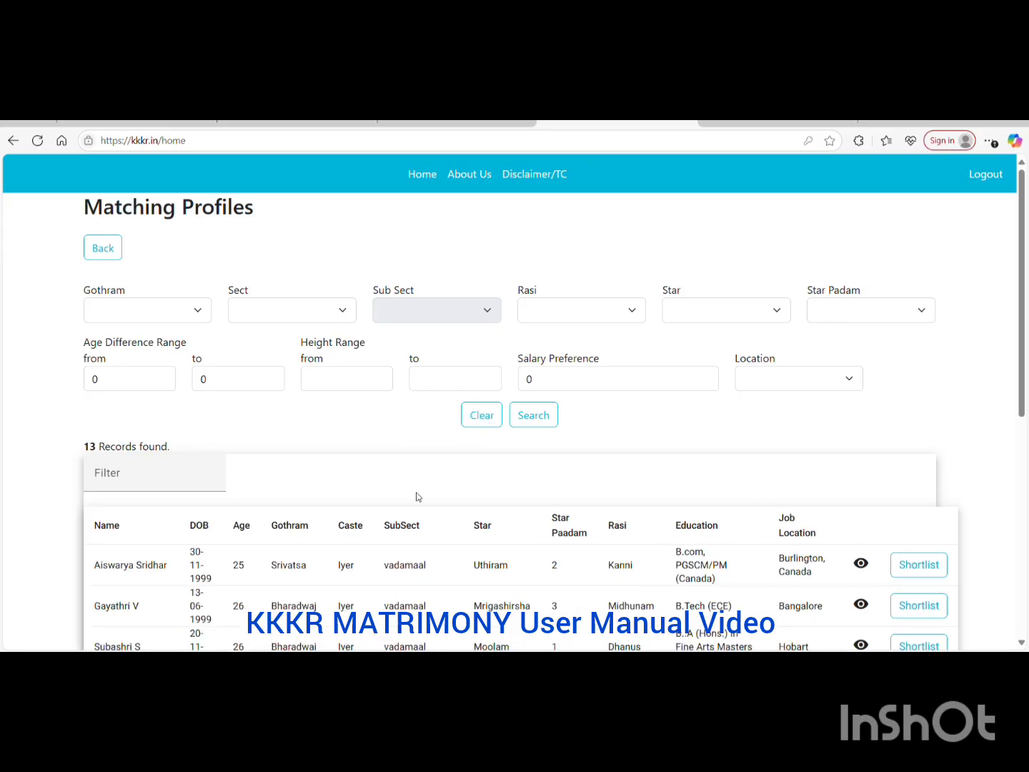
# Search the matching profiles with Gothram set to Bharadwaj
pyautogui.scroll(-1, 392, 473)
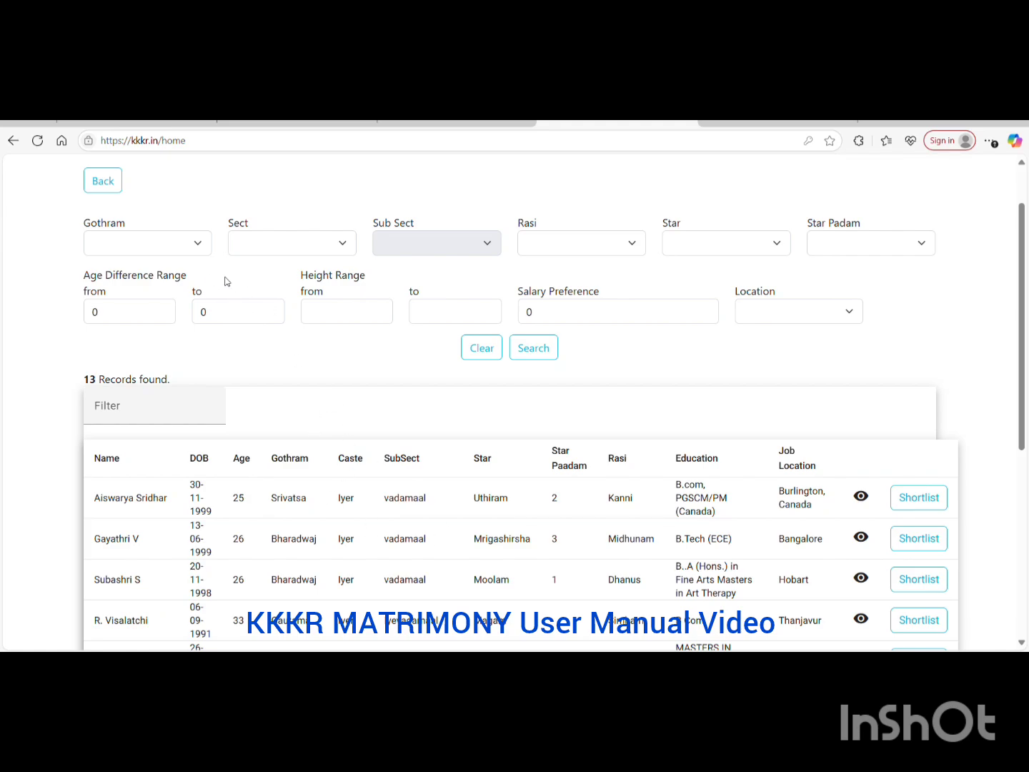
pyautogui.click(197, 247)
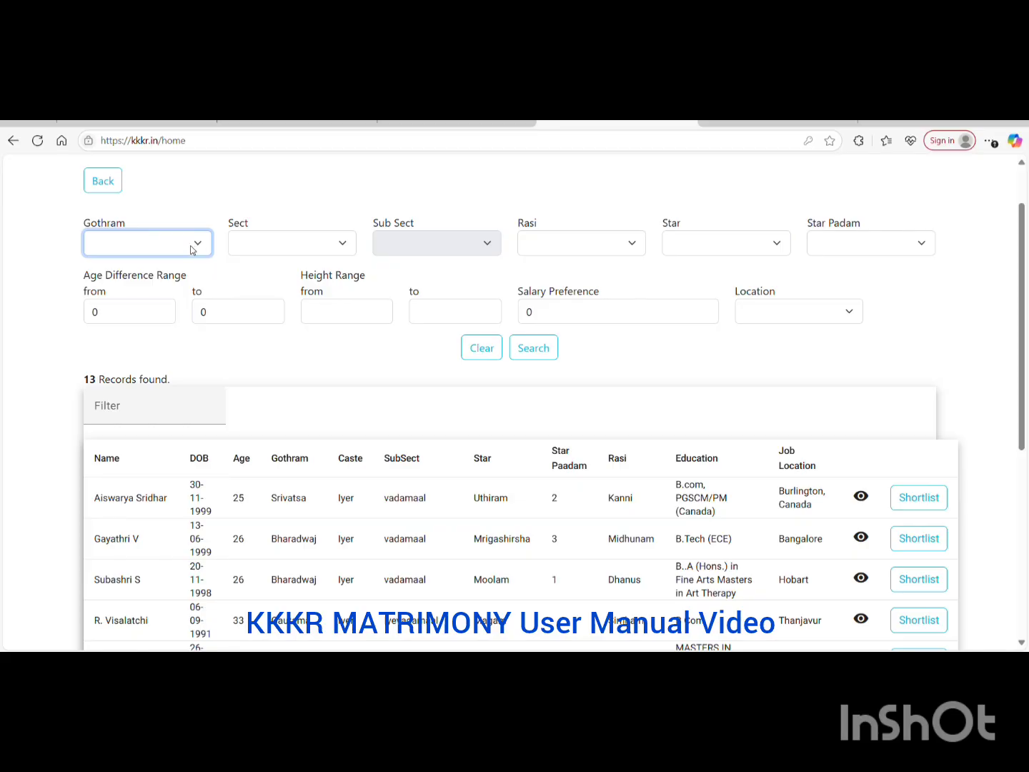
pyautogui.click(173, 467)
pyautogui.click(518, 358)
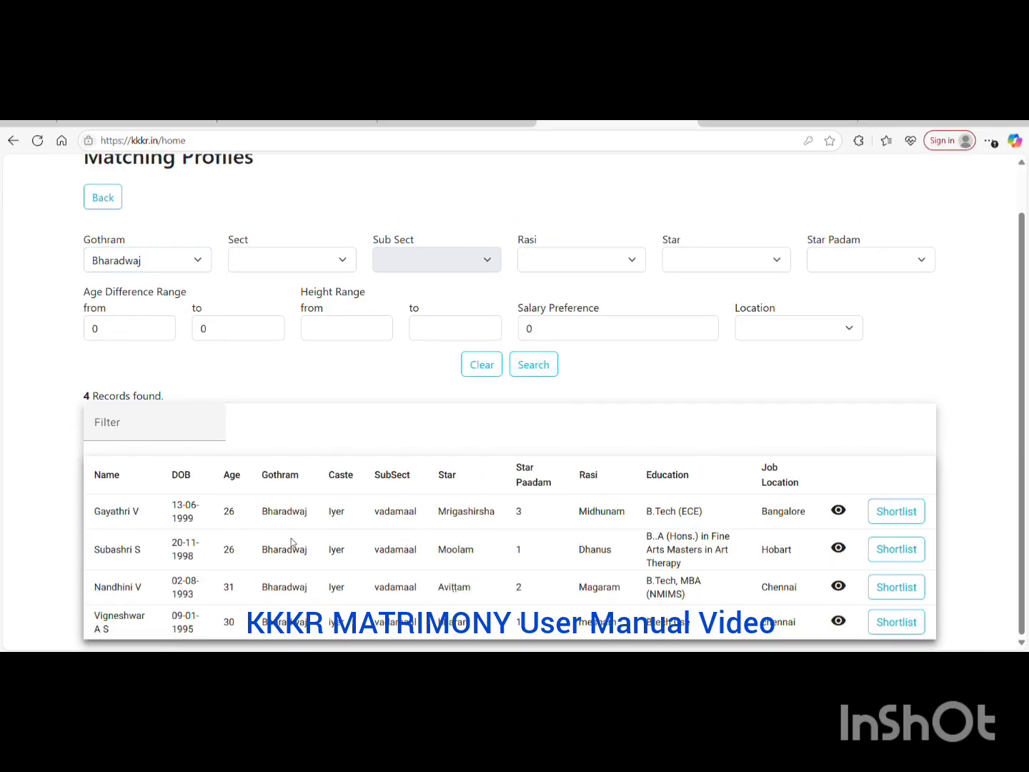
# Clear the Gothram filter and search the matching profiles with Star set to Mrigashirsha
pyautogui.click(484, 368)
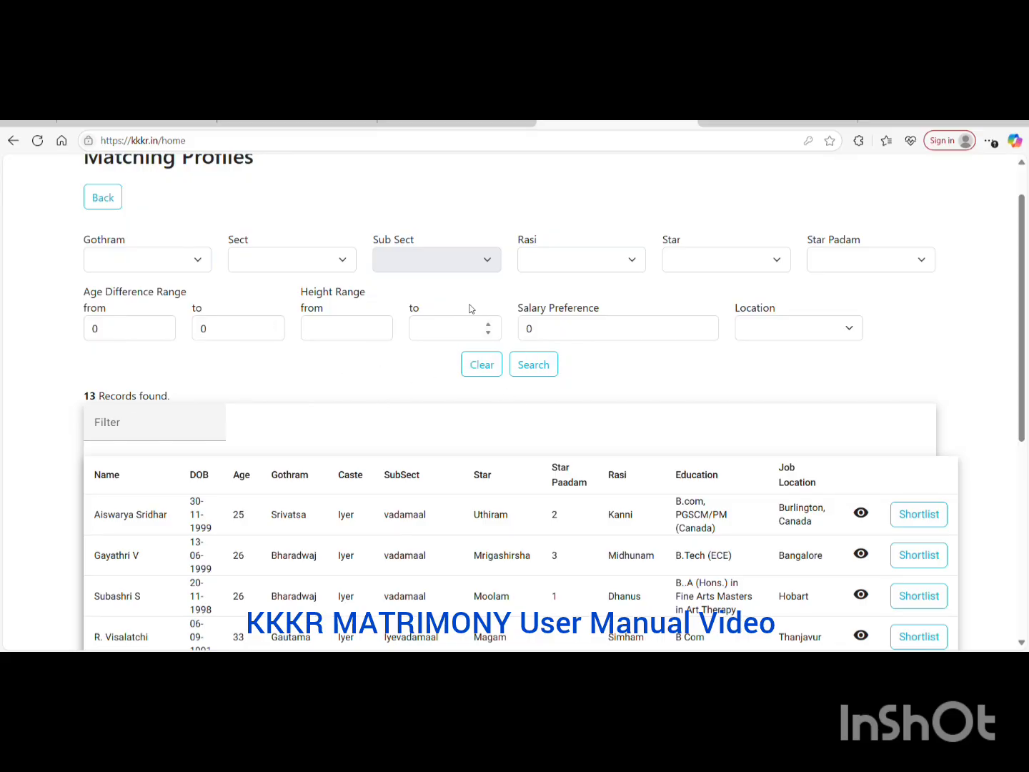
pyautogui.click(777, 264)
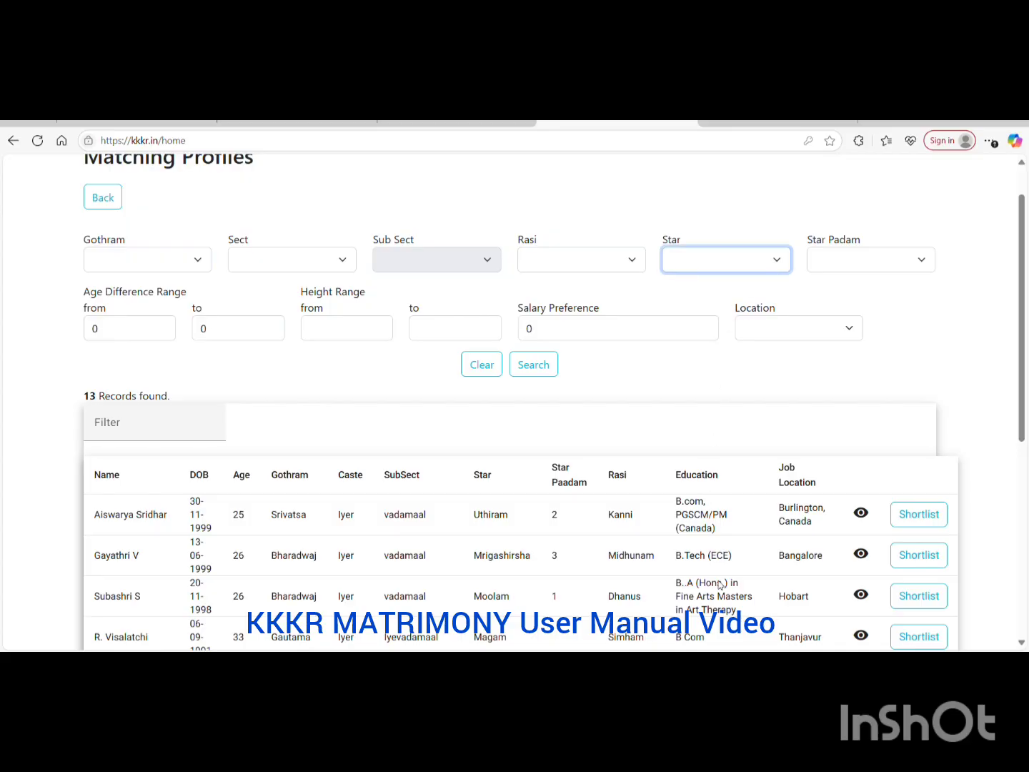
pyautogui.click(718, 508)
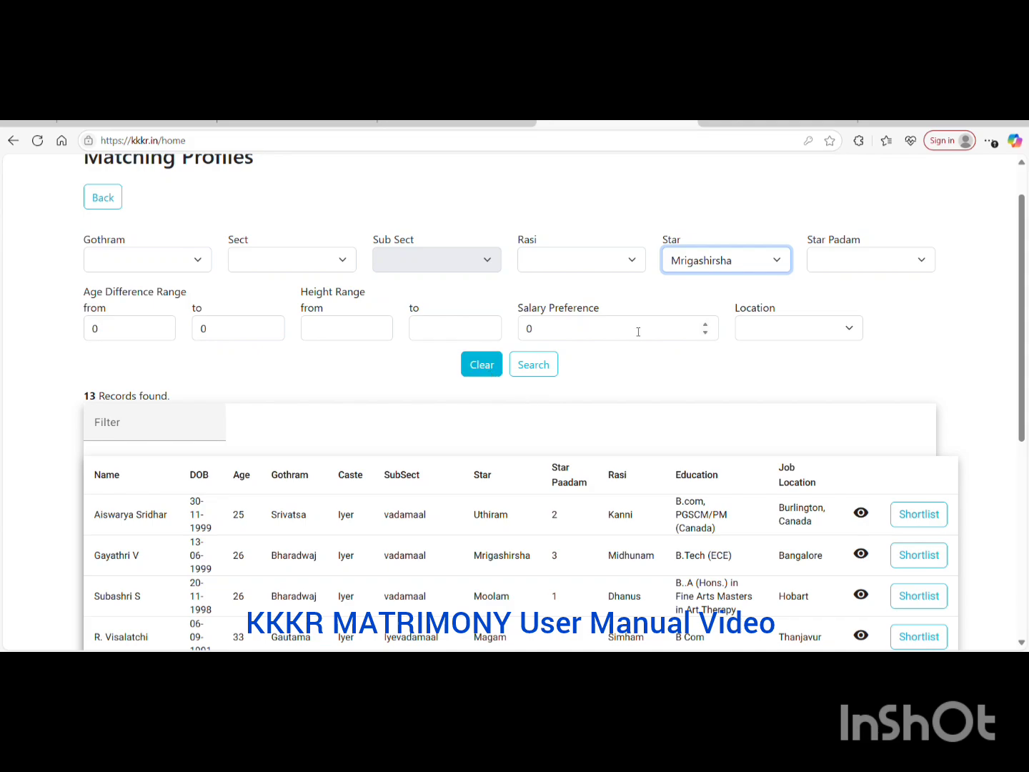
pyautogui.click(542, 373)
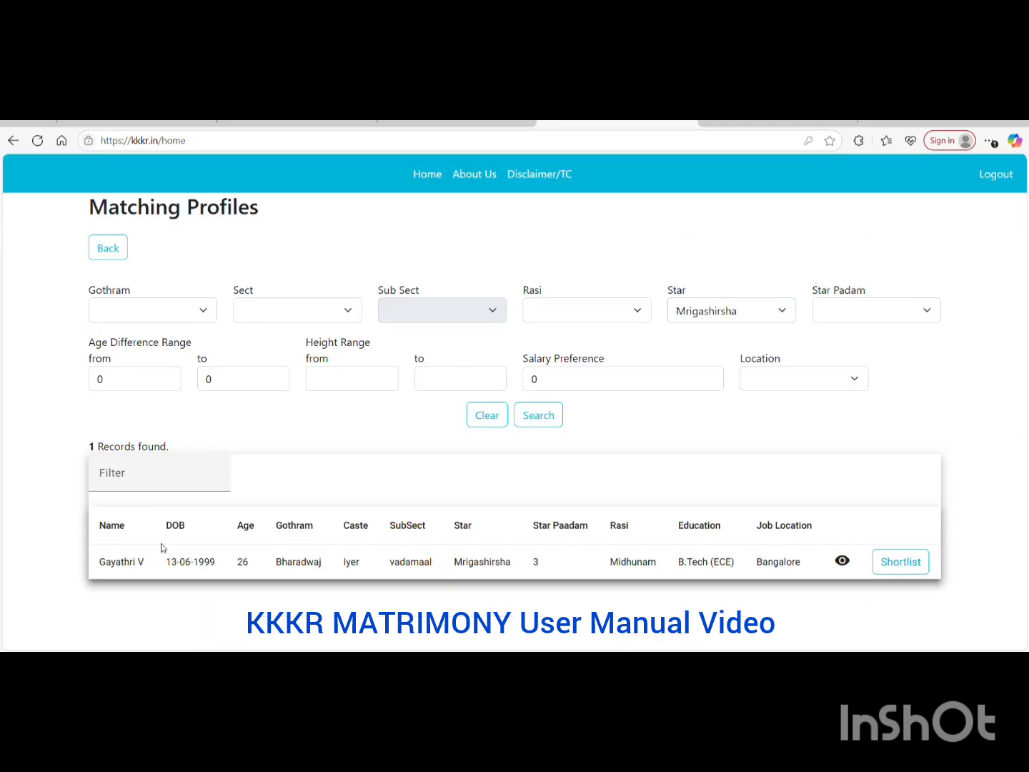
# Clear the Star filter and view the first candidate's profile in the matching list
pyautogui.click(485, 417)
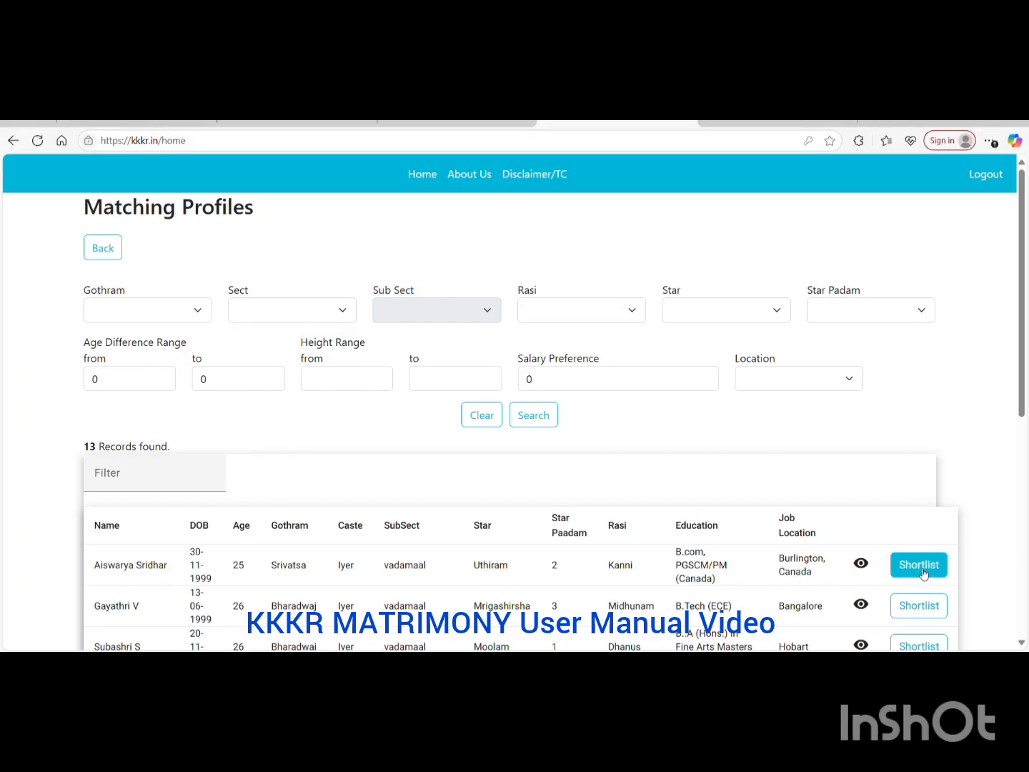
pyautogui.scroll(-1, 1023, 432)
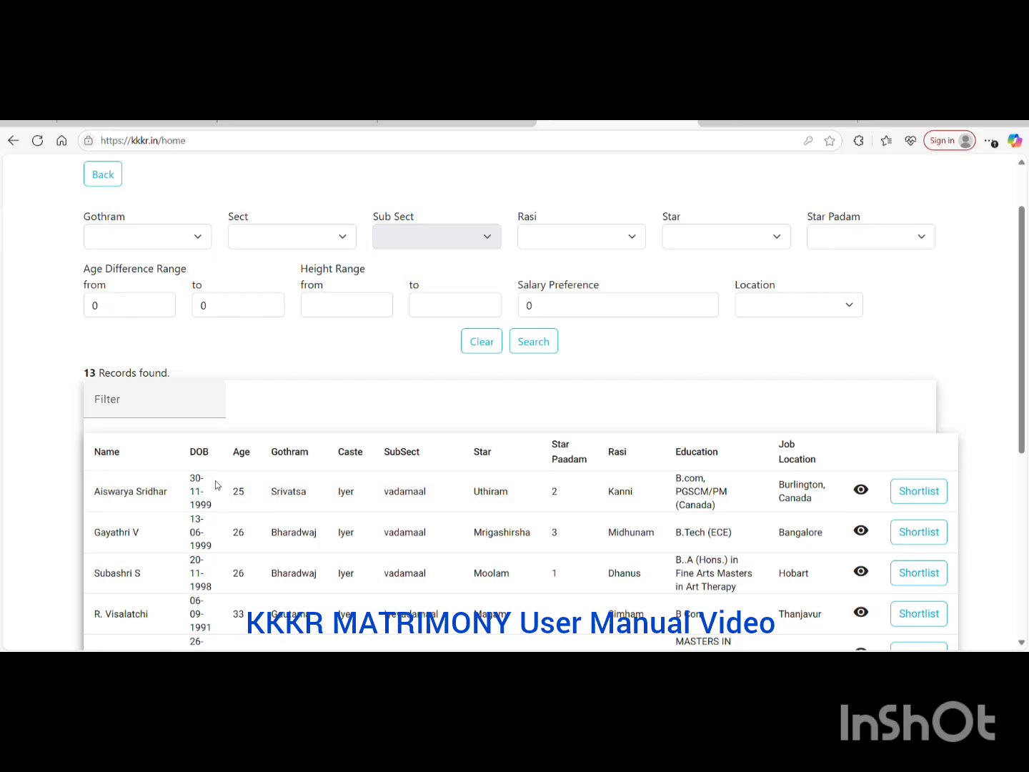
pyautogui.click(861, 492)
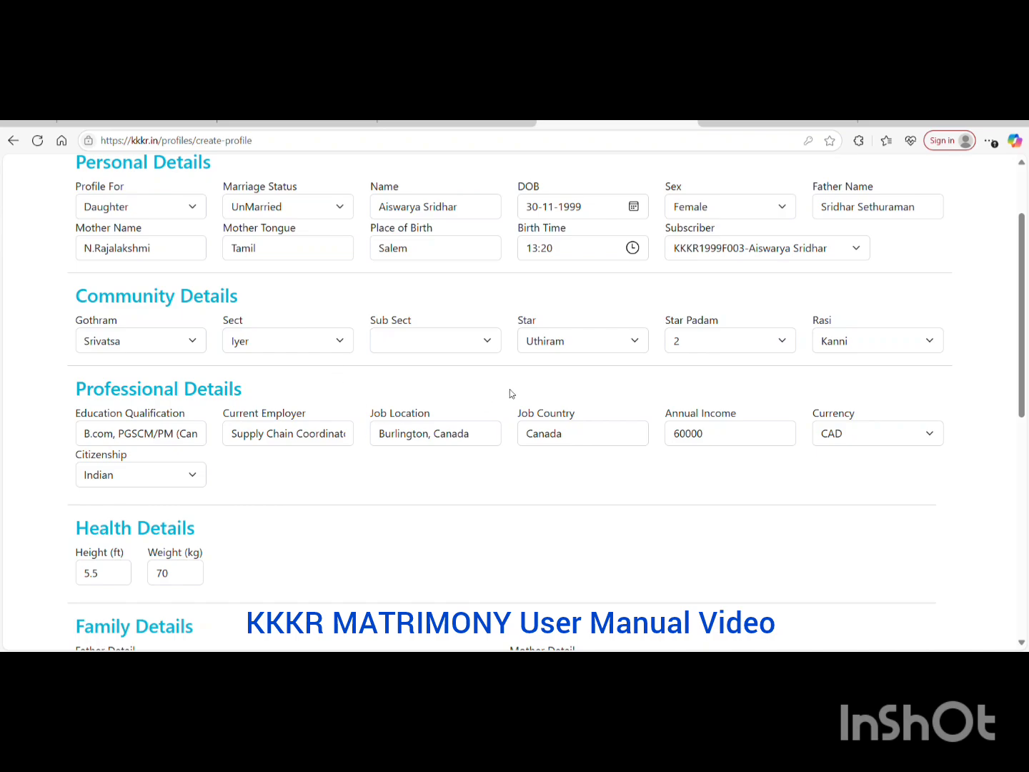
# Examine the candidate's personal, community, professional, family, preference and contact details, then return to the My profiles overview
pyautogui.scroll(2, 511, 390)
pyautogui.scroll(-3, 486, 360)
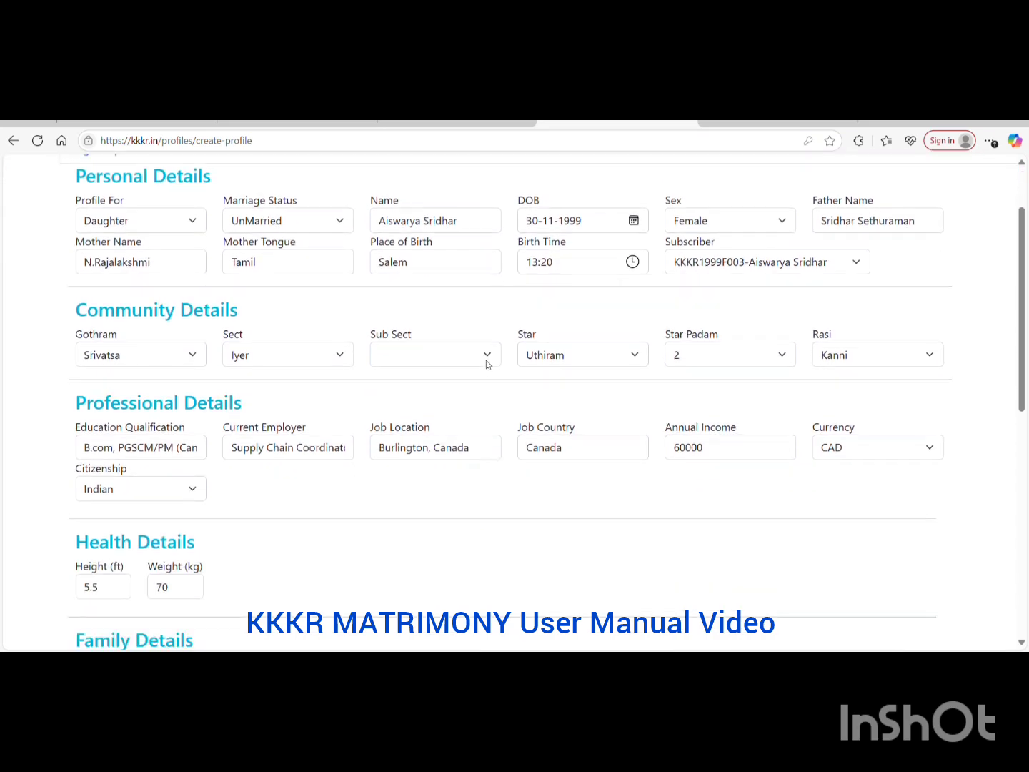
pyautogui.scroll(-4, 487, 365)
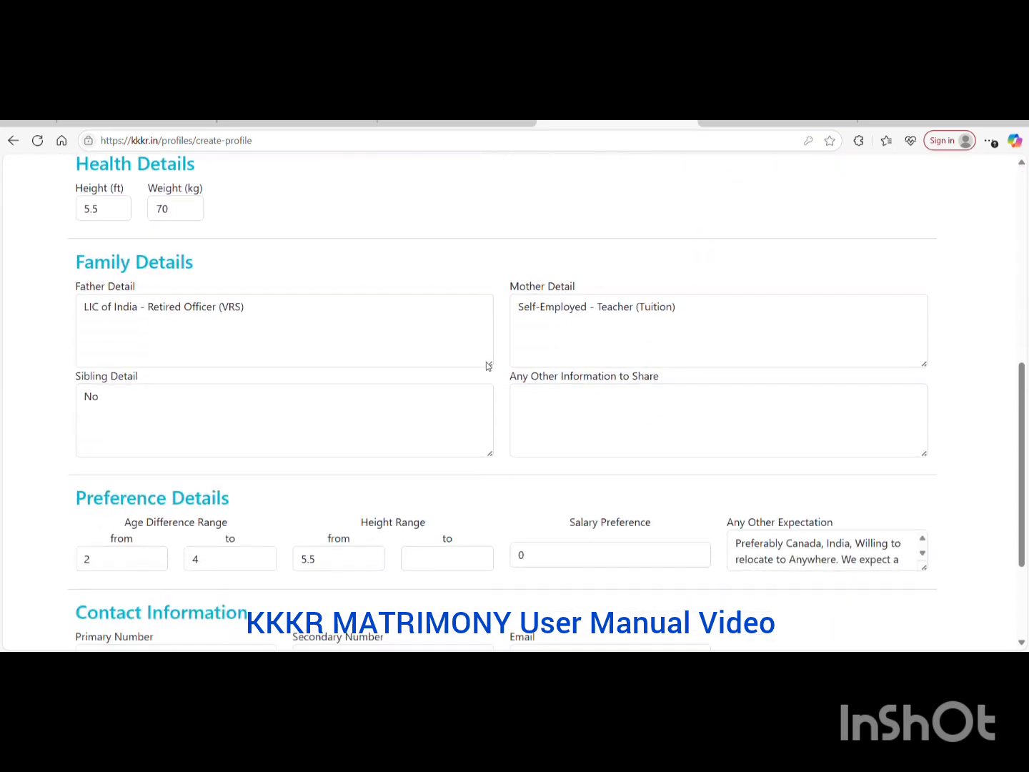
pyautogui.scroll(-2, 486, 366)
pyautogui.scroll(9, 486, 366)
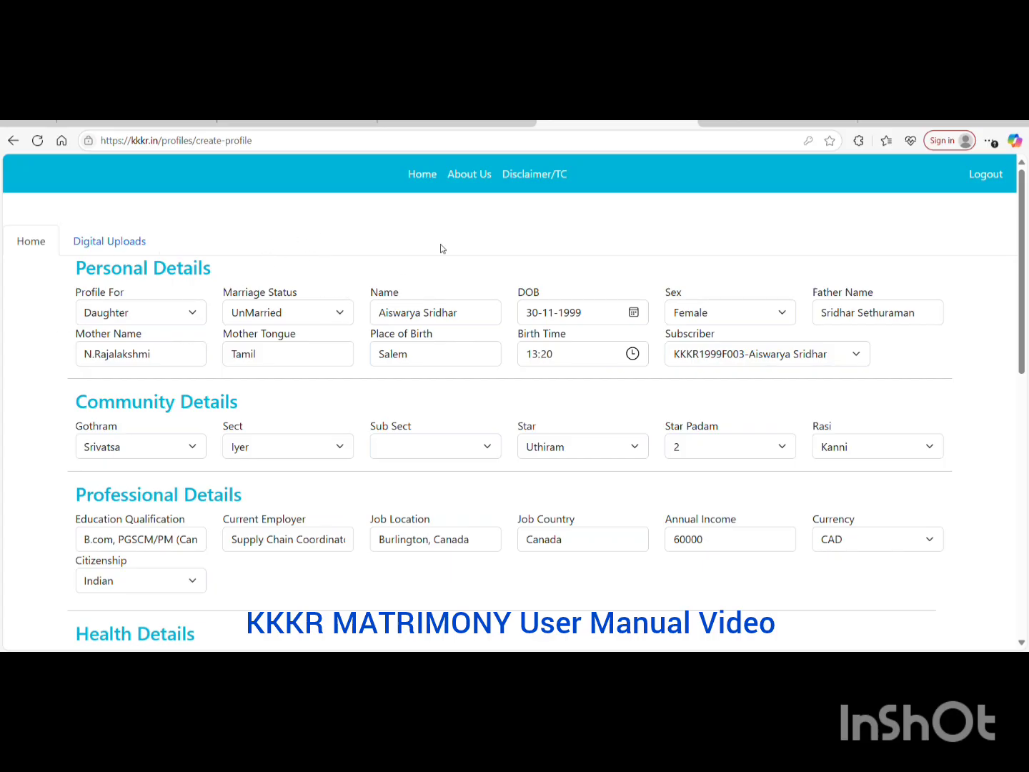
pyautogui.scroll(-5, 443, 249)
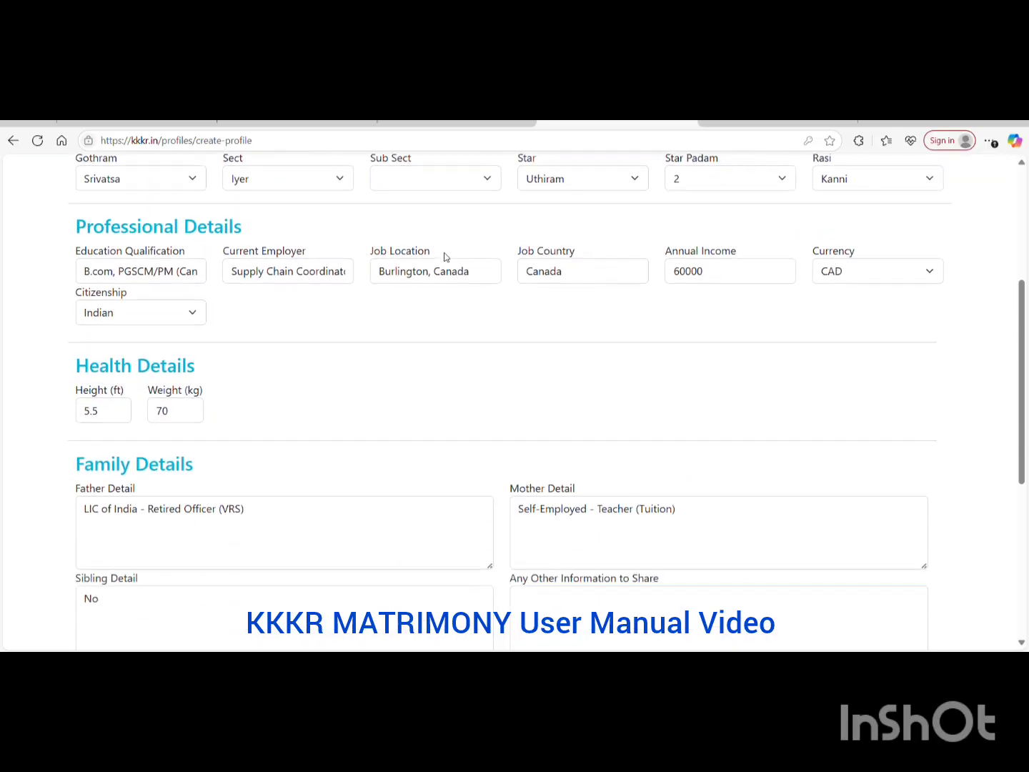
pyautogui.scroll(-3, 444, 257)
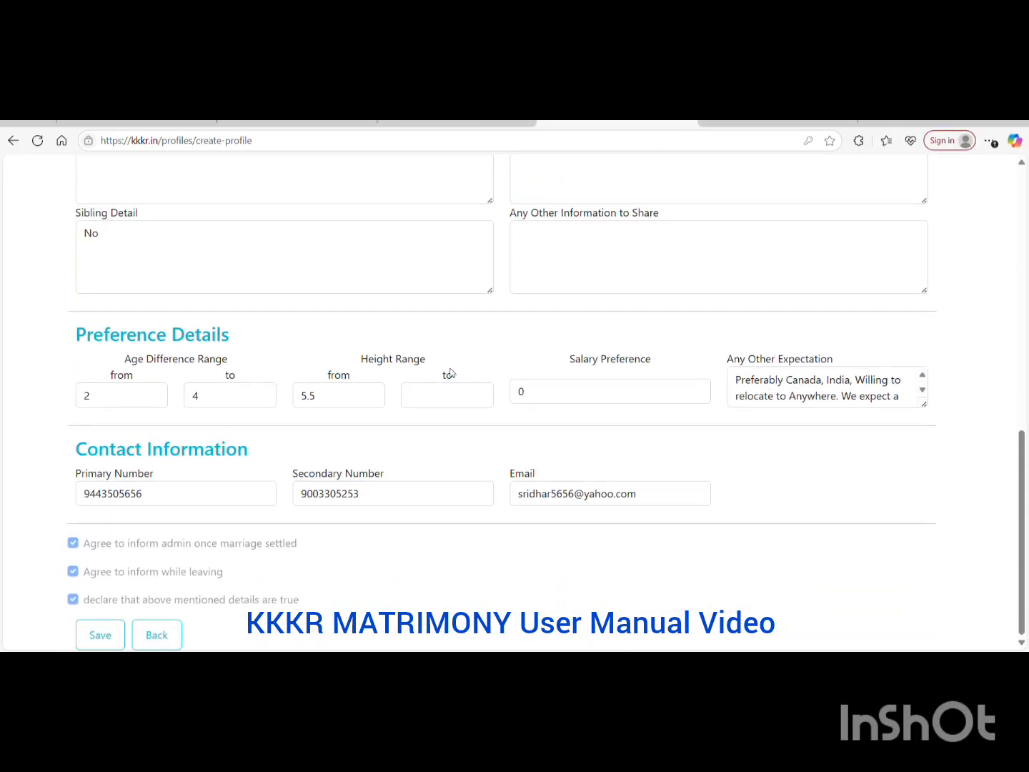
pyautogui.scroll(2, 433, 413)
pyautogui.scroll(-2, 322, 522)
pyautogui.click(156, 634)
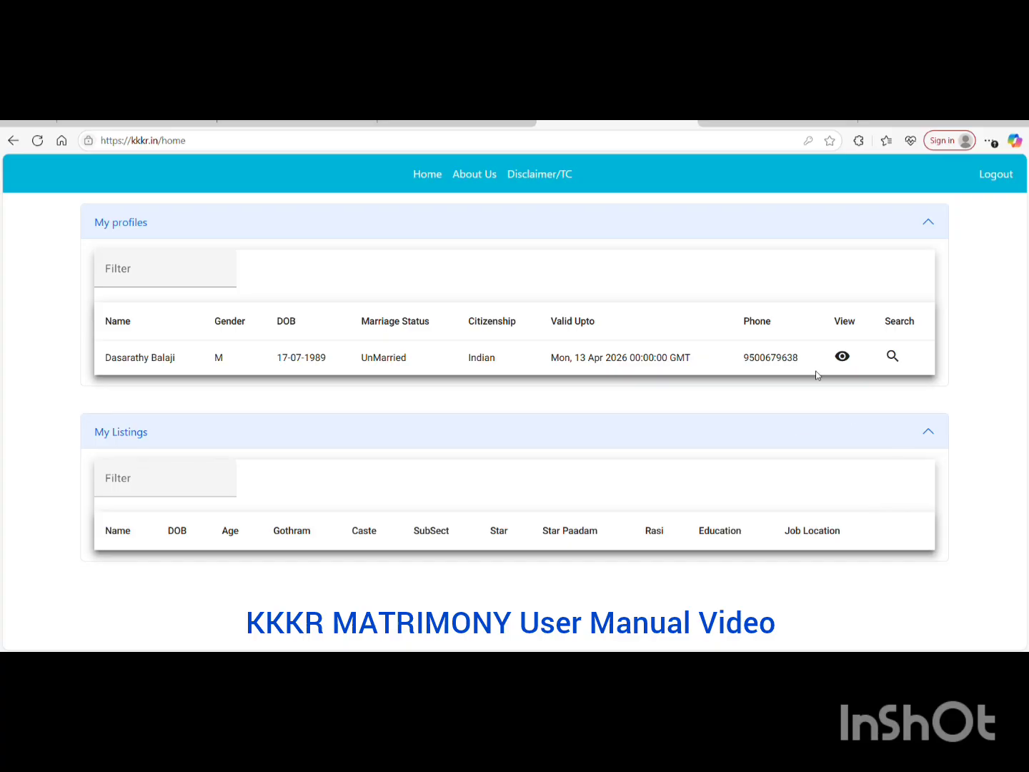
# Reopen the matching profiles for the account's own profile and clear the search filters again
pyautogui.click(892, 356)
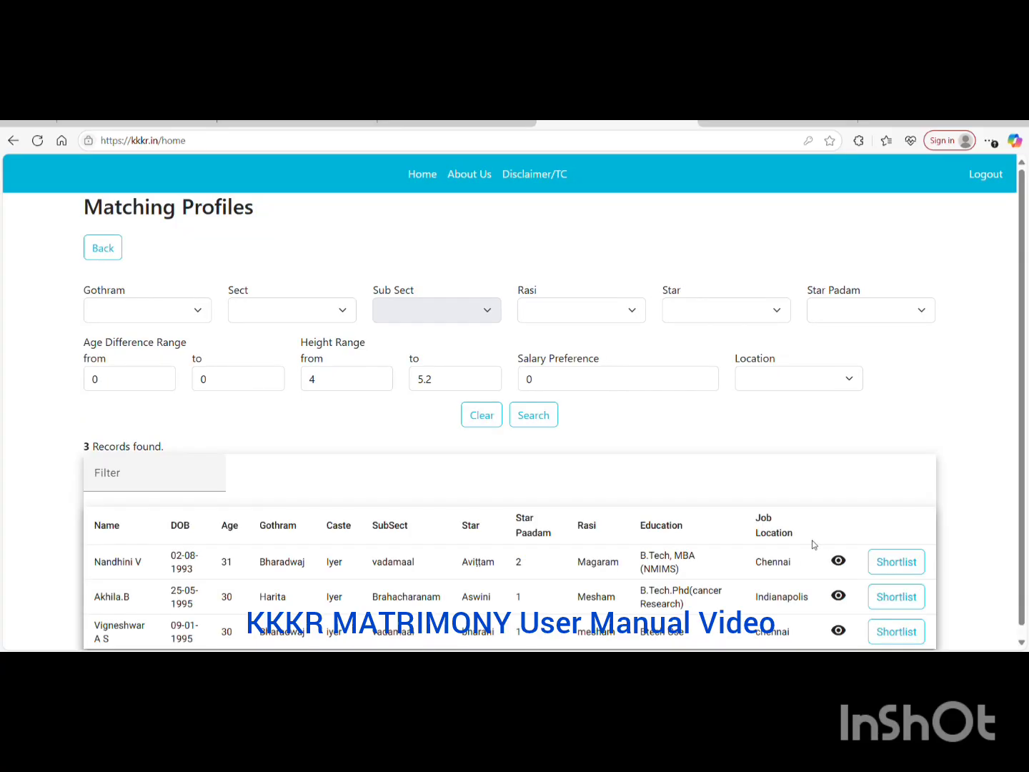
pyautogui.click(482, 414)
pyautogui.scroll(-1, 732, 483)
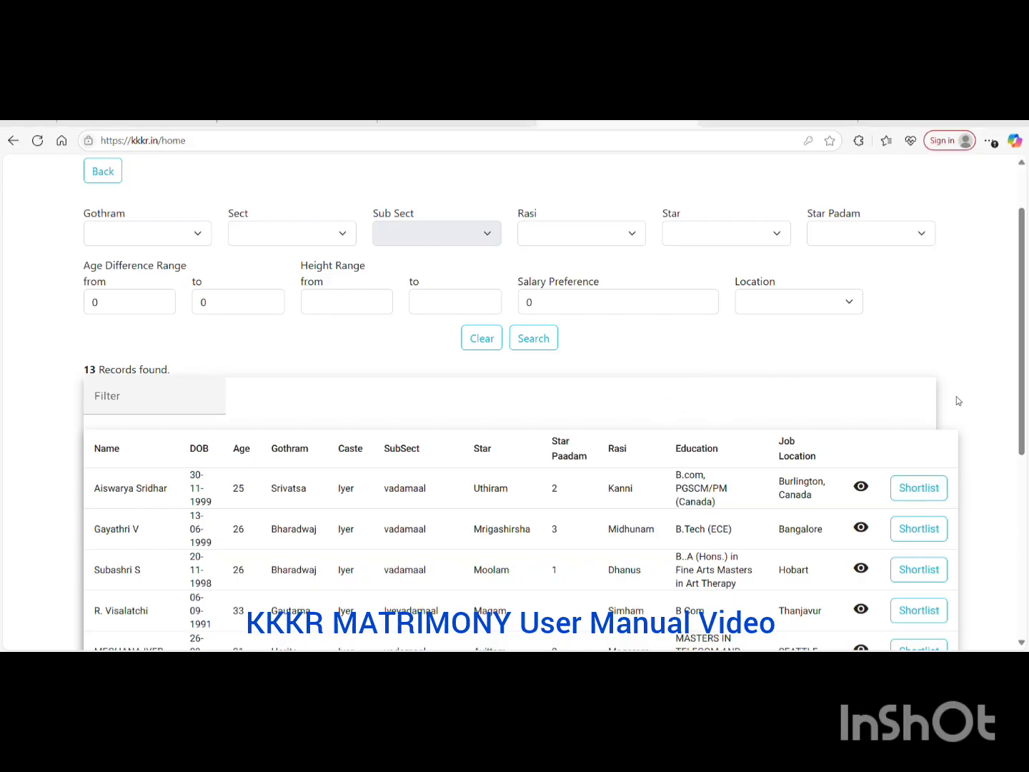
# Shortlist the first candidate in the matching profiles and return to the overview showing My profiles and My Listings
pyautogui.click(920, 493)
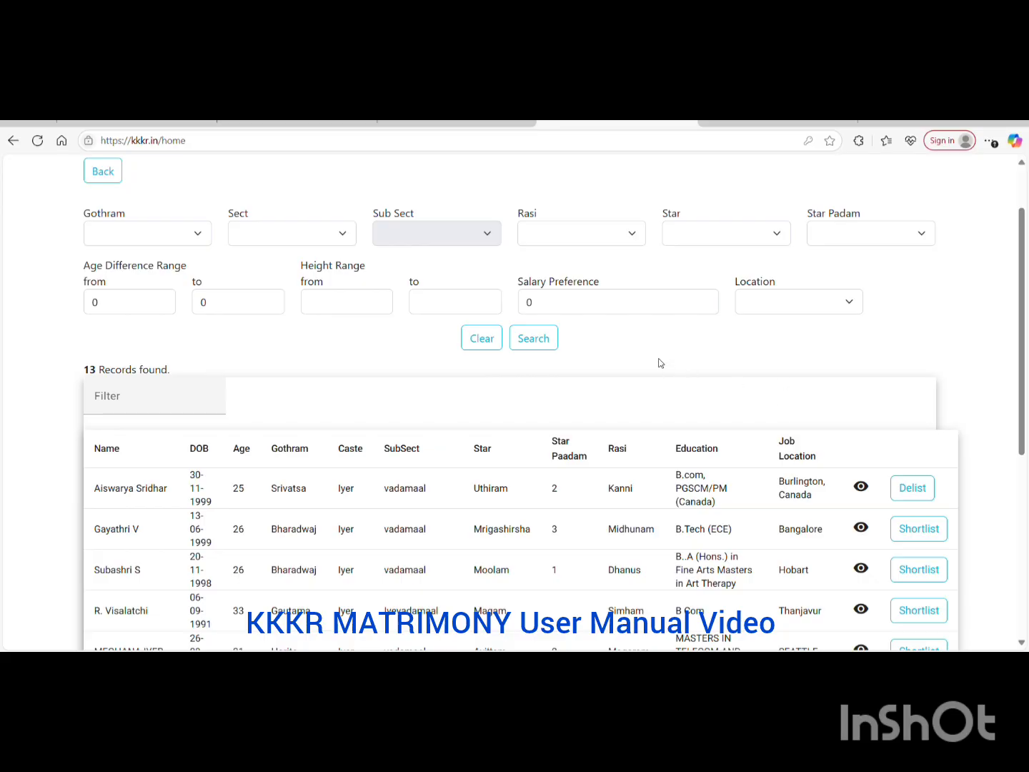
pyautogui.scroll(1, 697, 350)
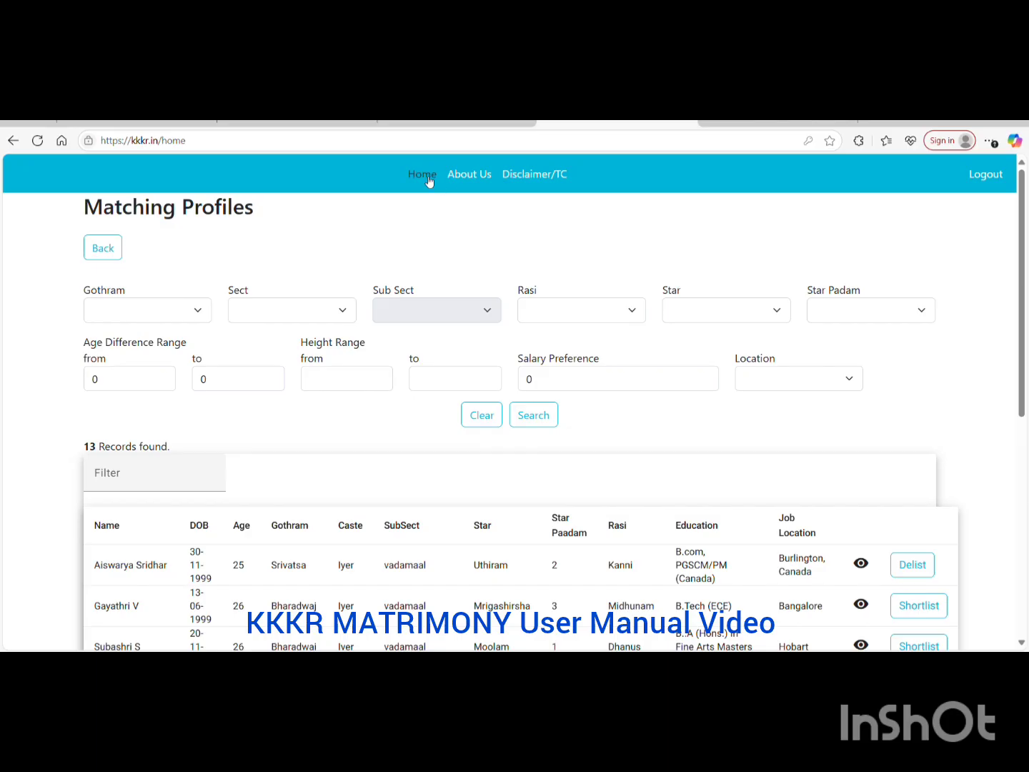
pyautogui.click(109, 248)
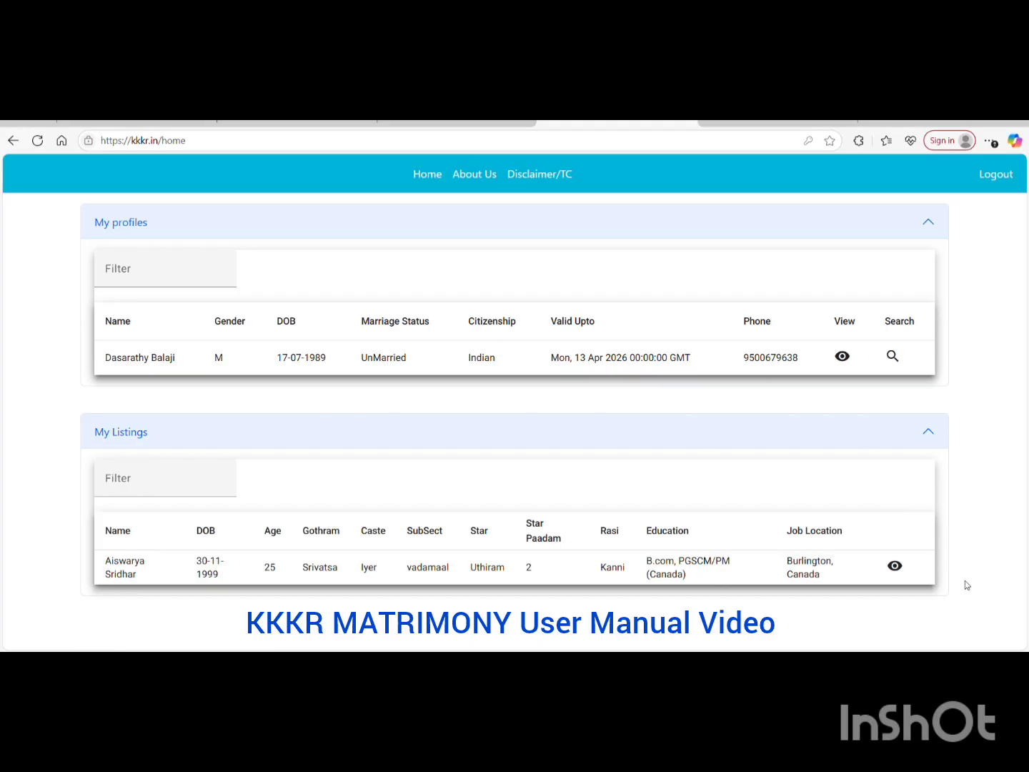
# Reopen the account profile's matching list, clear its search filters, and delist the shortlisted first candidate
pyautogui.click(892, 357)
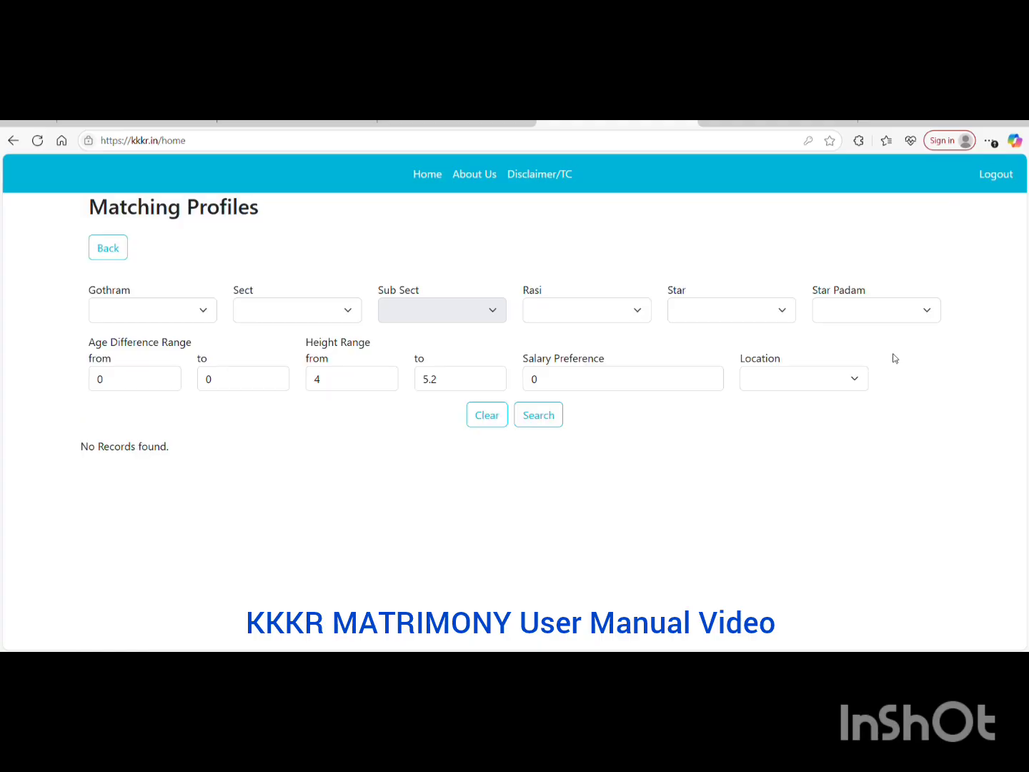
pyautogui.click(482, 415)
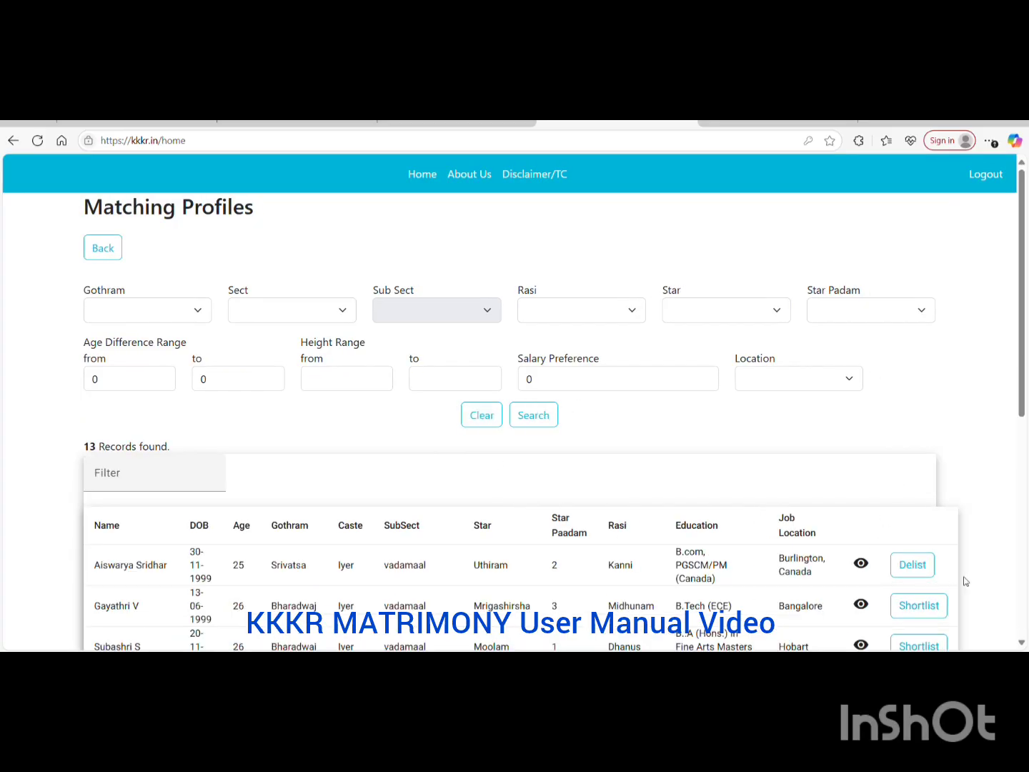
pyautogui.scroll(-3, 992, 535)
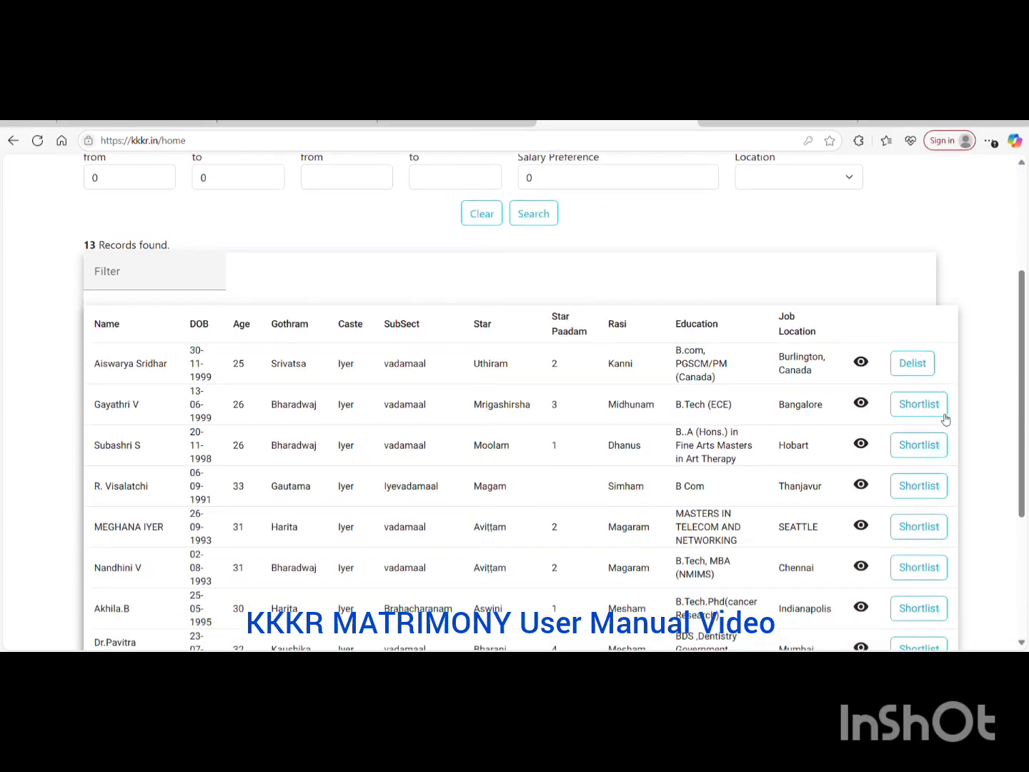
pyautogui.click(914, 365)
pyautogui.scroll(-5, 983, 340)
pyautogui.scroll(8, 982, 342)
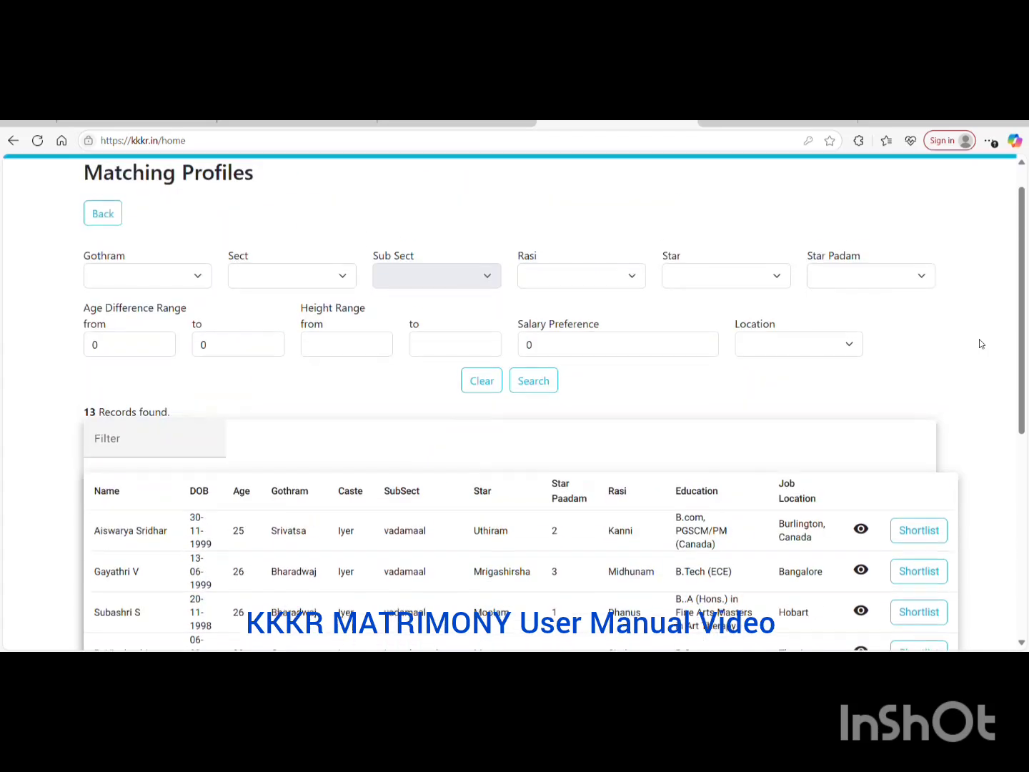